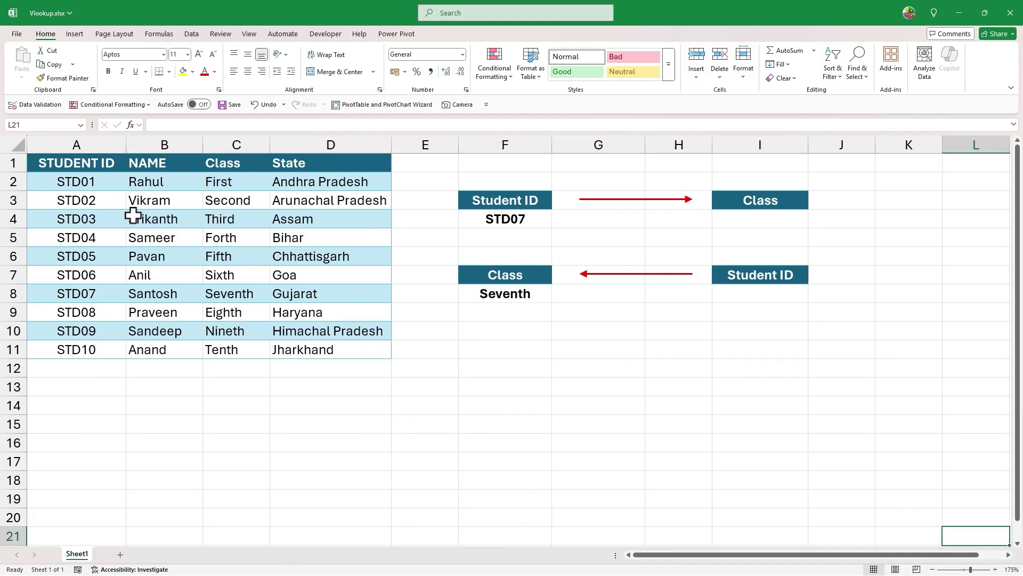
# Walk through the student table's NAME, Class and State columns, the STD07 input, and the Class output.
pyautogui.moveTo(94, 164); pyautogui.dragTo(276, 344)
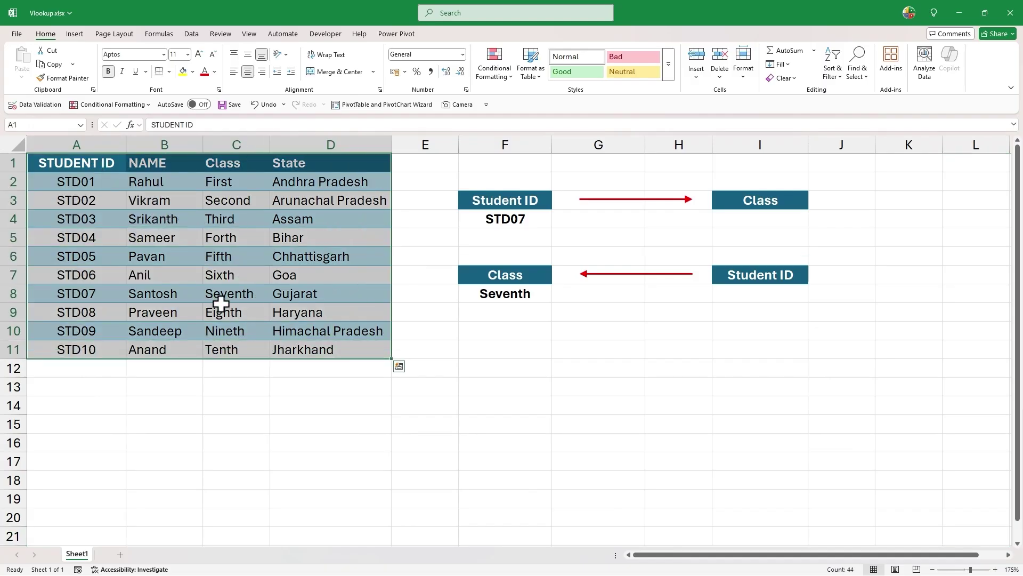
pyautogui.click(101, 168)
pyautogui.click(160, 166)
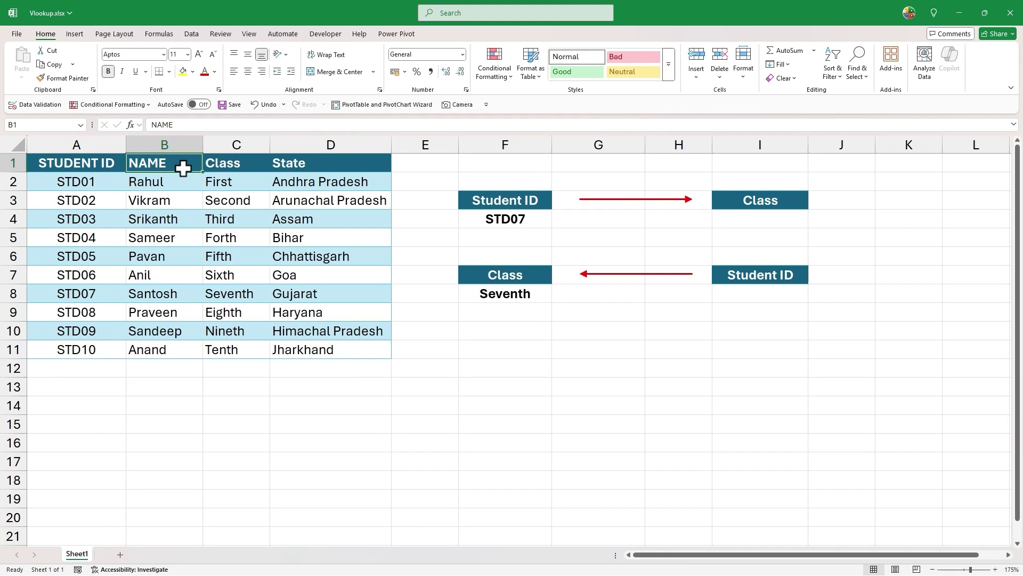
pyautogui.click(236, 164)
pyautogui.click(296, 163)
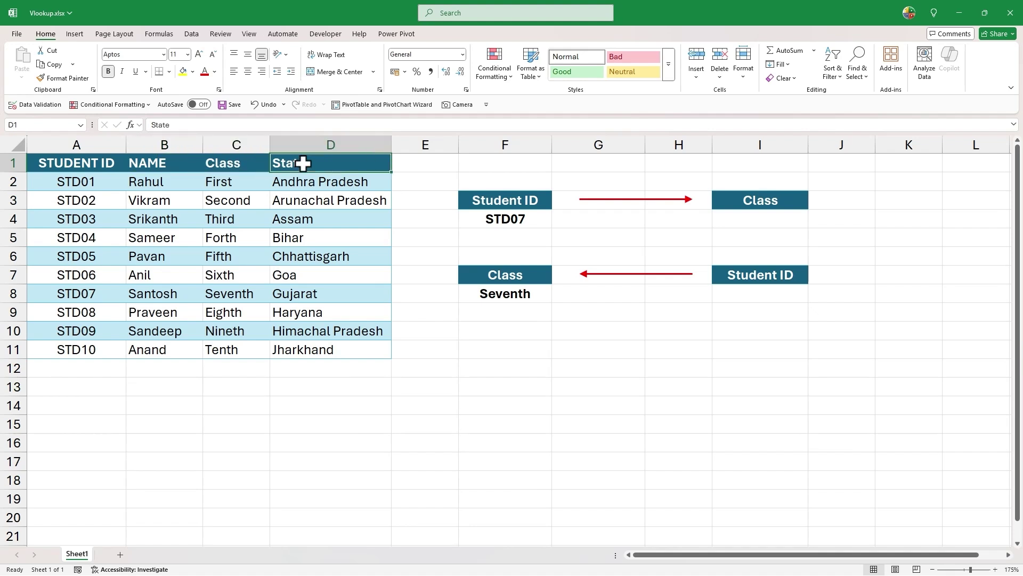
pyautogui.click(493, 200)
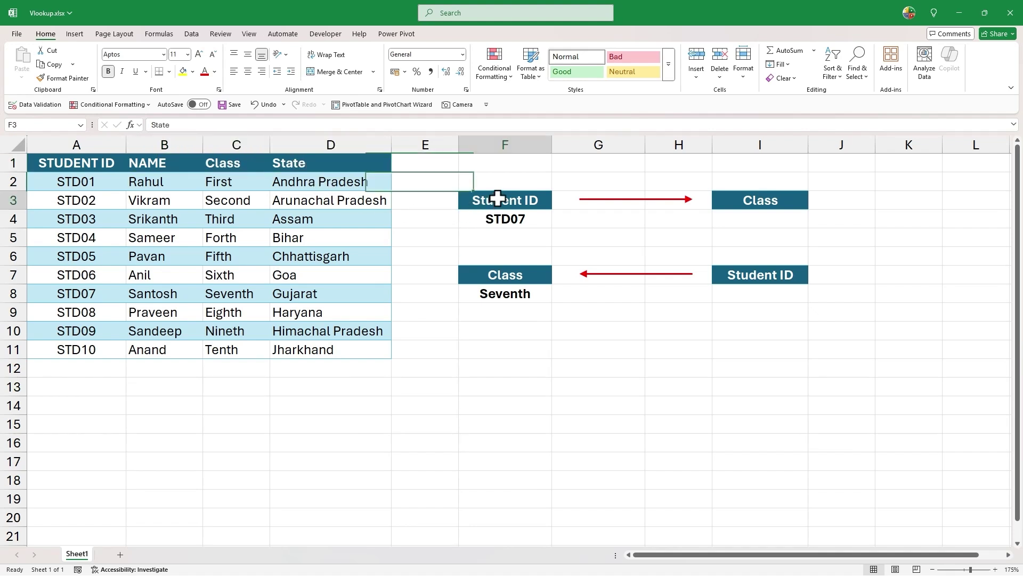
pyautogui.click(499, 219)
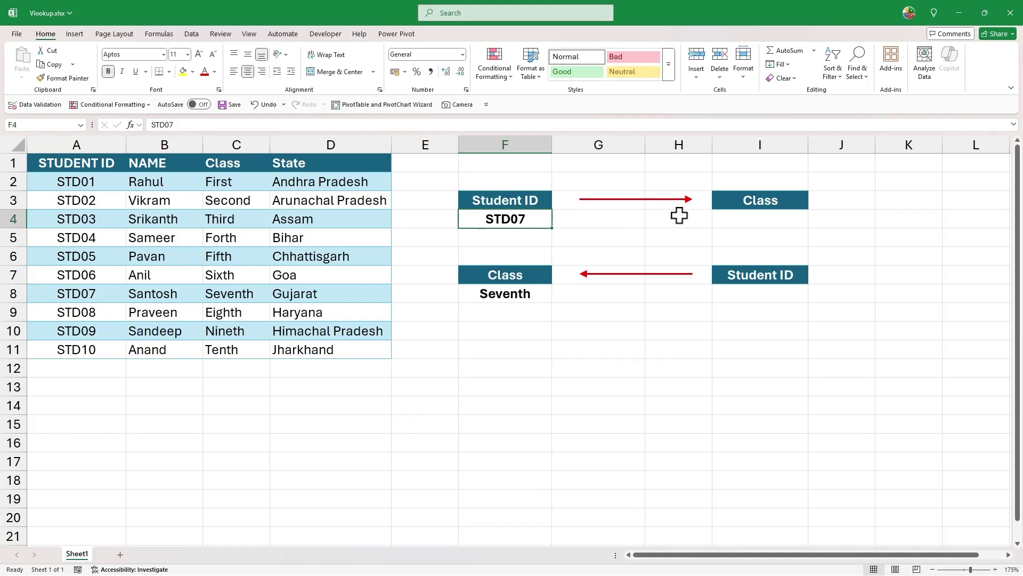
pyautogui.click(750, 198)
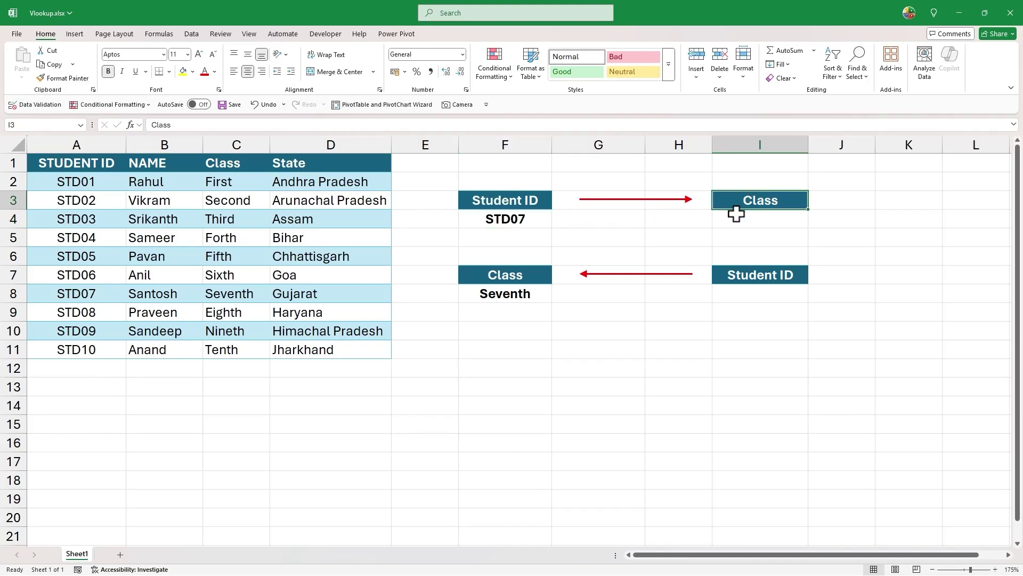
# Enter =VLOOKUP(F4,A:C,3,FALSE) in I4 so it returns Seventh.
pyautogui.click(736, 215)
pyautogui.write('=VLOOKUP(')
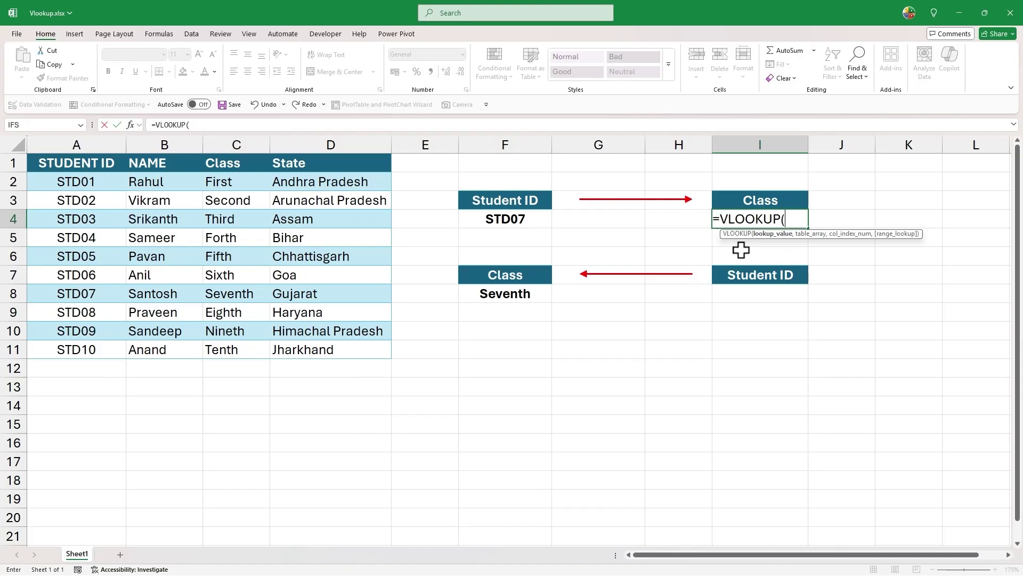
pyautogui.click(531, 222)
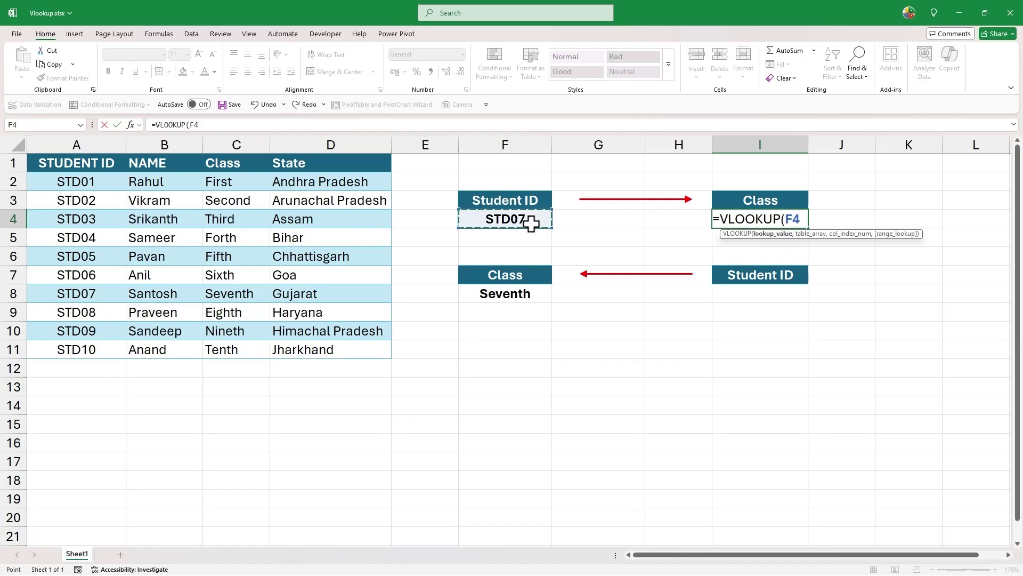
pyautogui.write(',')
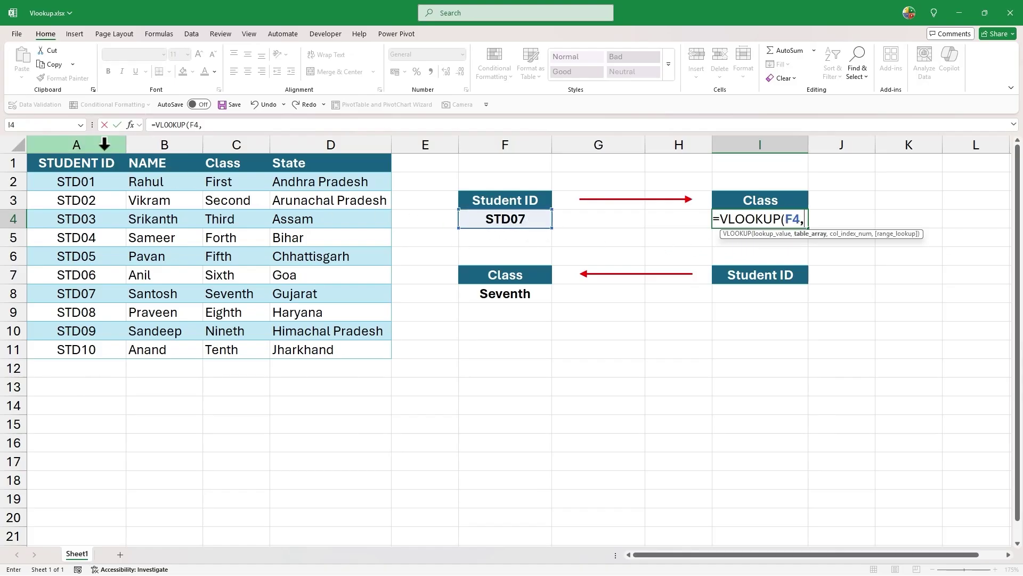
pyautogui.moveTo(103, 143); pyautogui.dragTo(236, 157)
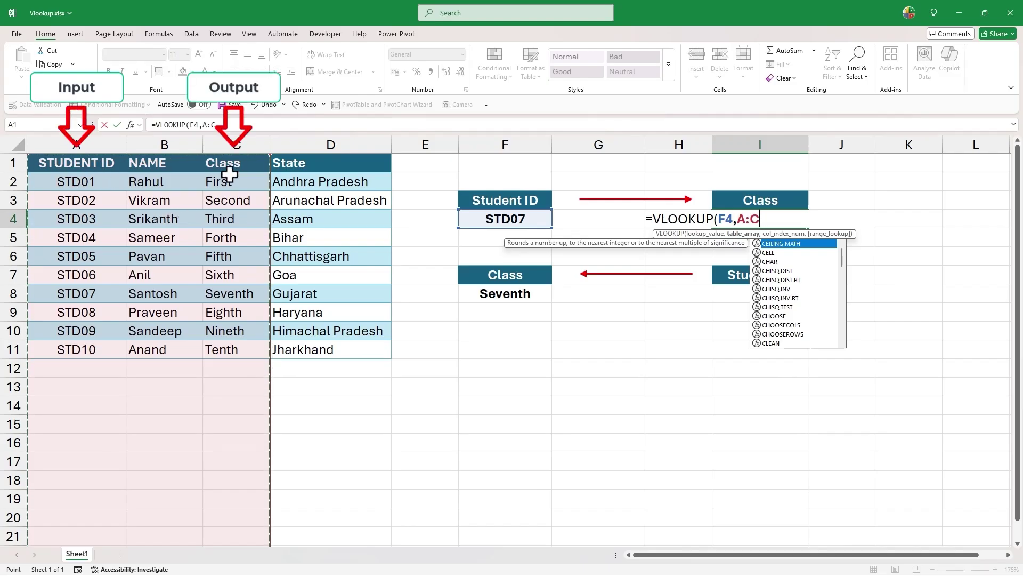
pyautogui.write(',')
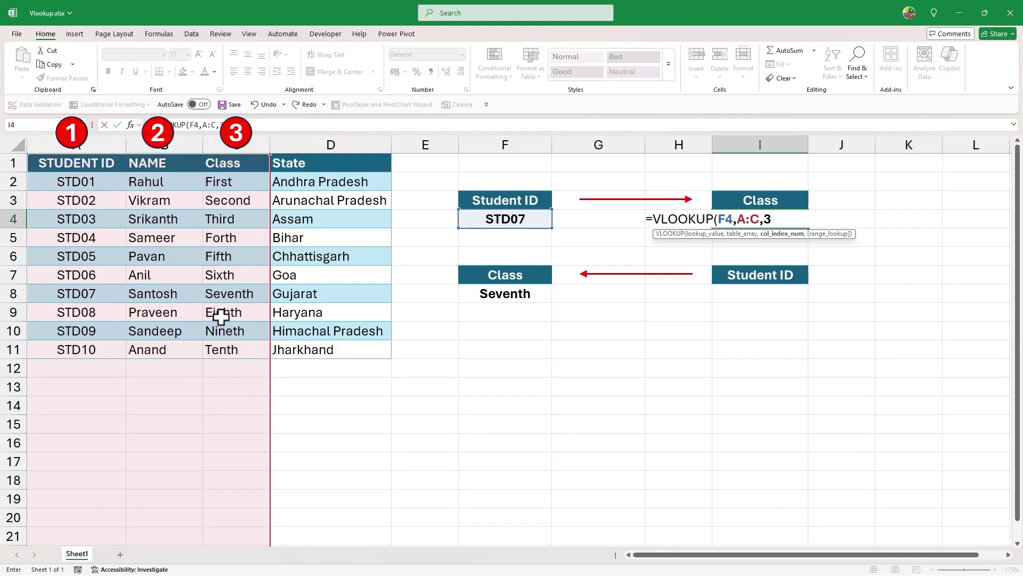
pyautogui.write('3')
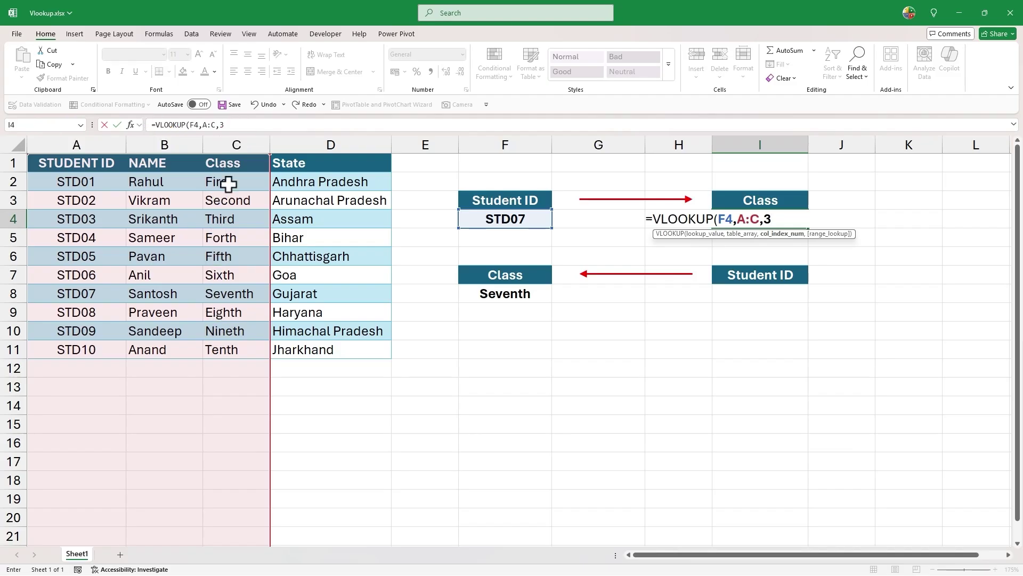
pyautogui.write(',')
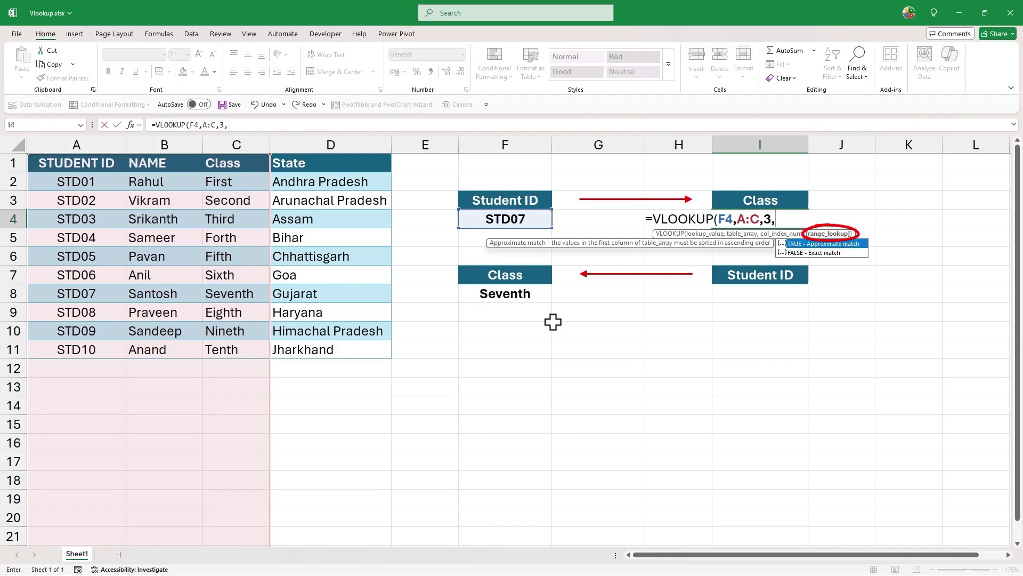
pyautogui.press('Down')
pyautogui.press('Tab')
pyautogui.write(')')
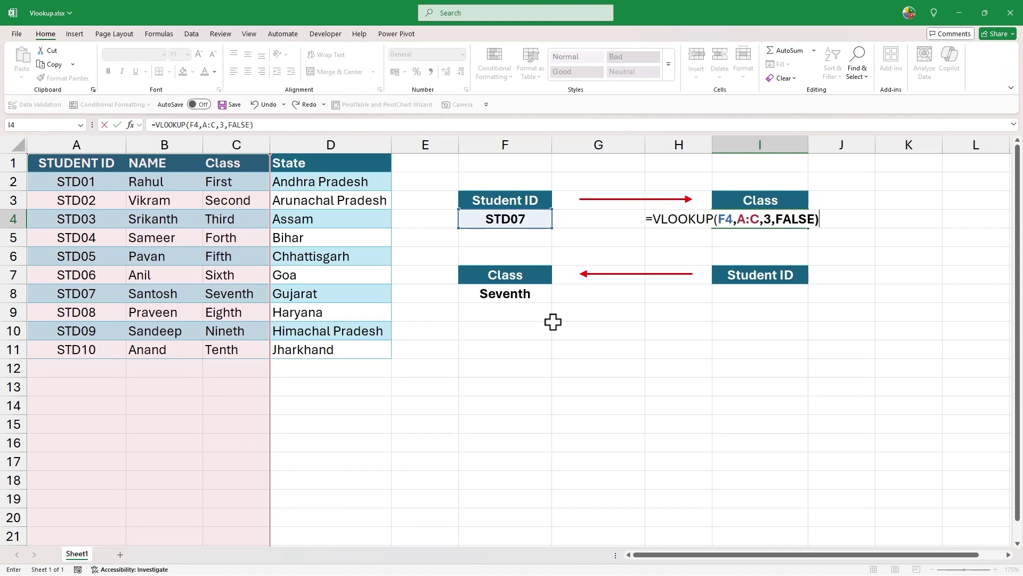
pyautogui.press('Return')
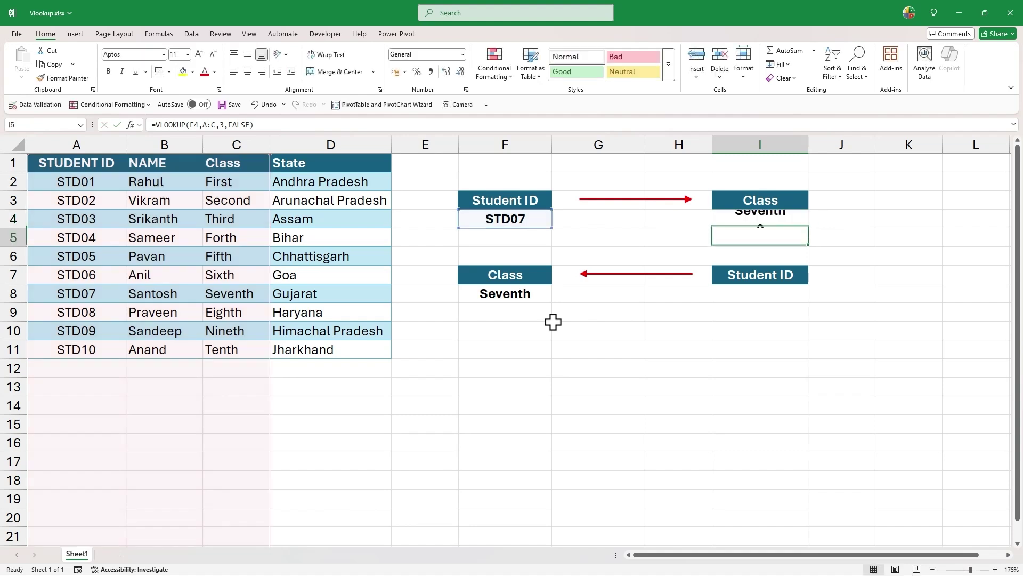
pyautogui.click(777, 219)
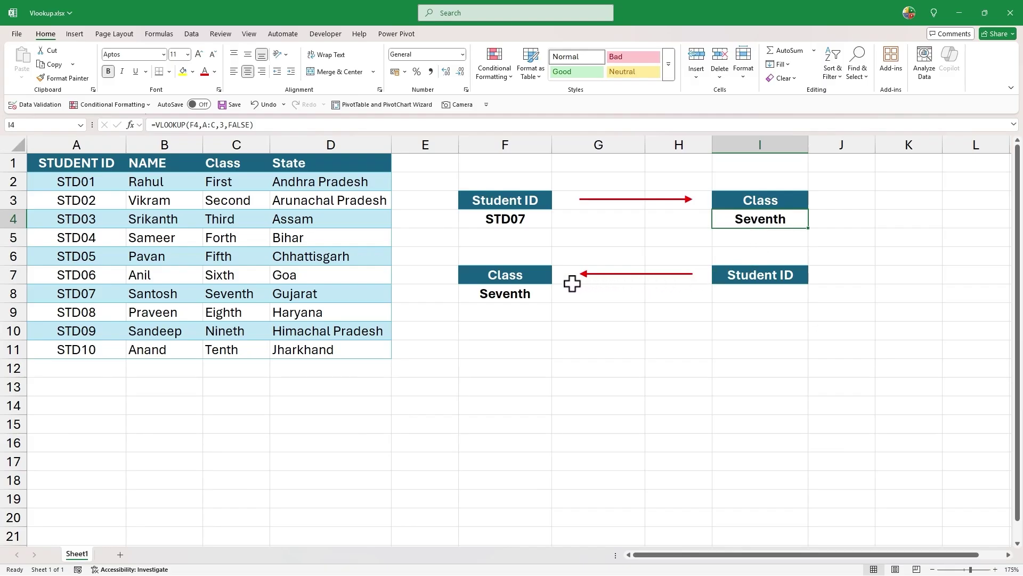
pyautogui.click(497, 274)
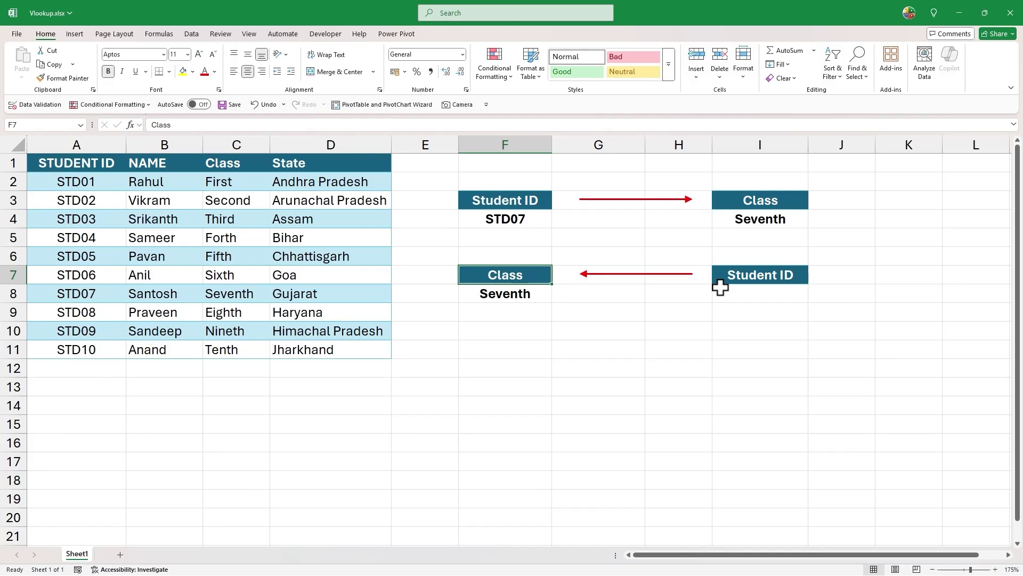
pyautogui.click(750, 276)
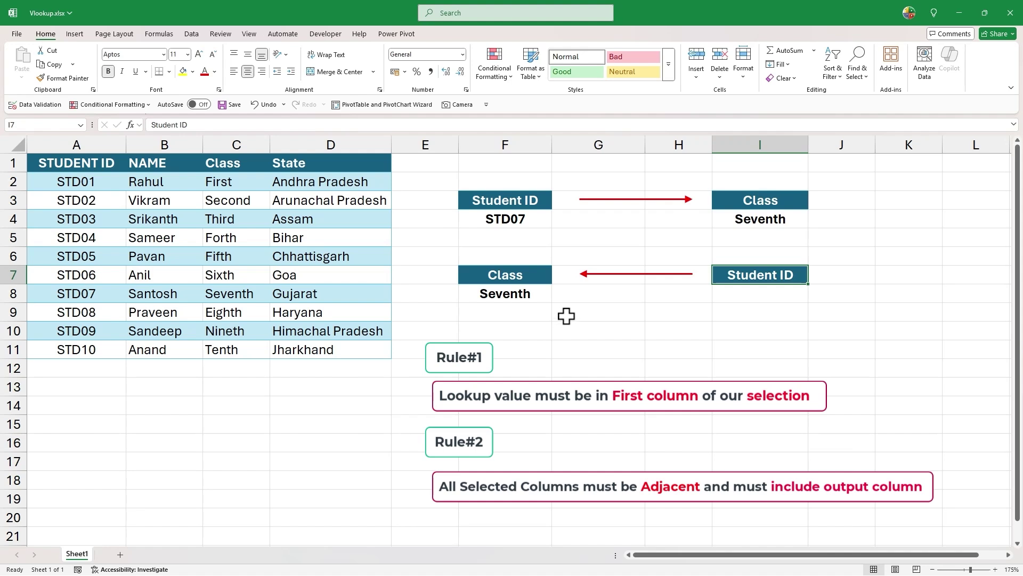
pyautogui.click(230, 144)
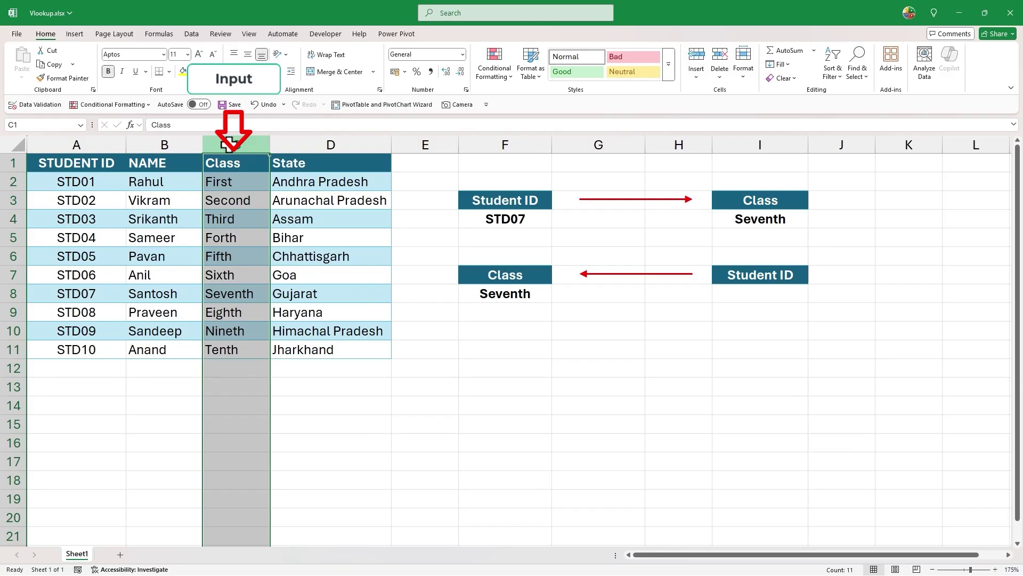
pyautogui.click(94, 143)
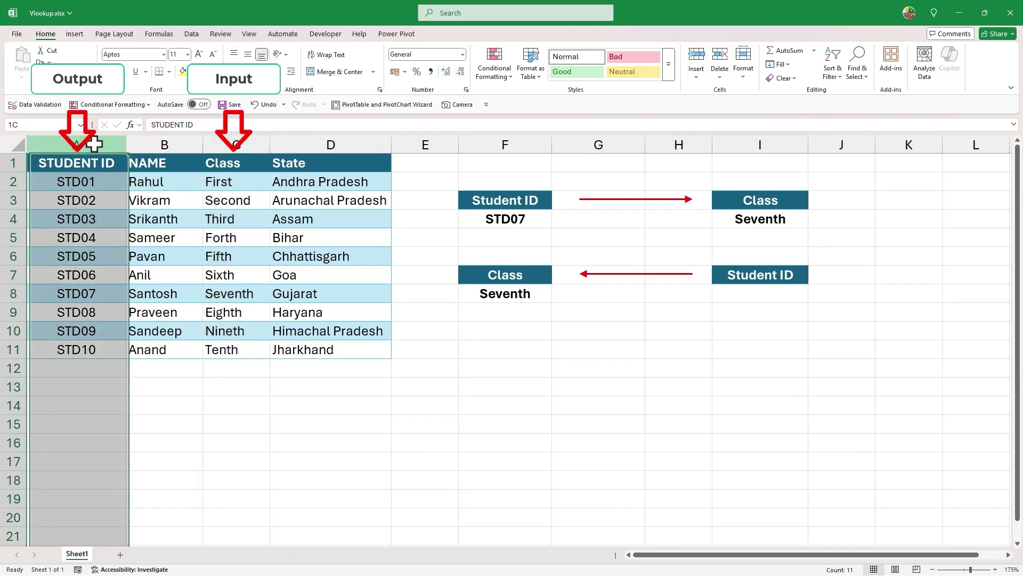
pyautogui.click(232, 144)
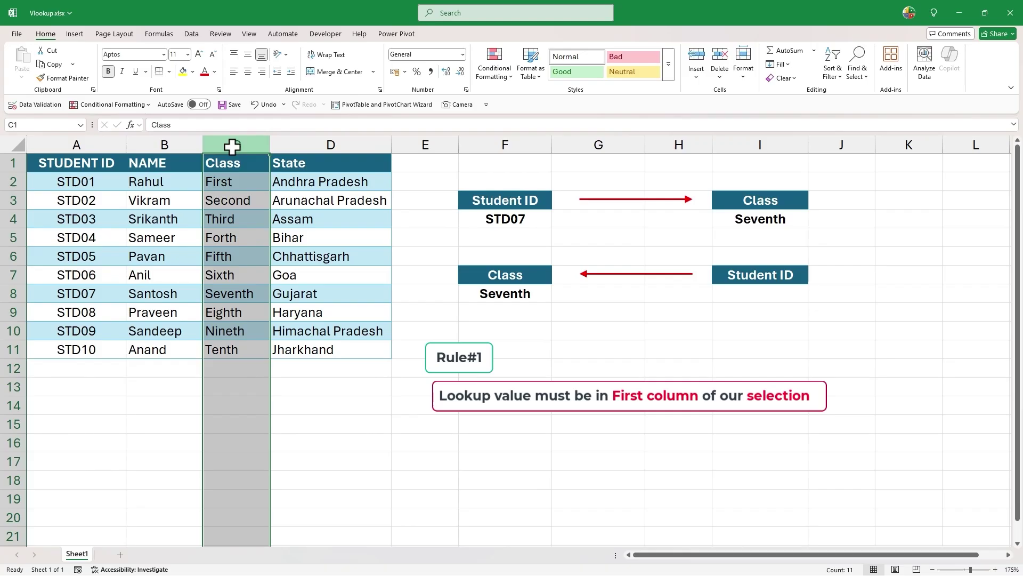
pyautogui.moveTo(235, 145)
pyautogui.mouseDown()
pyautogui.moveTo(91, 141)
pyautogui.moveTo(222, 154)
pyautogui.mouseUp()
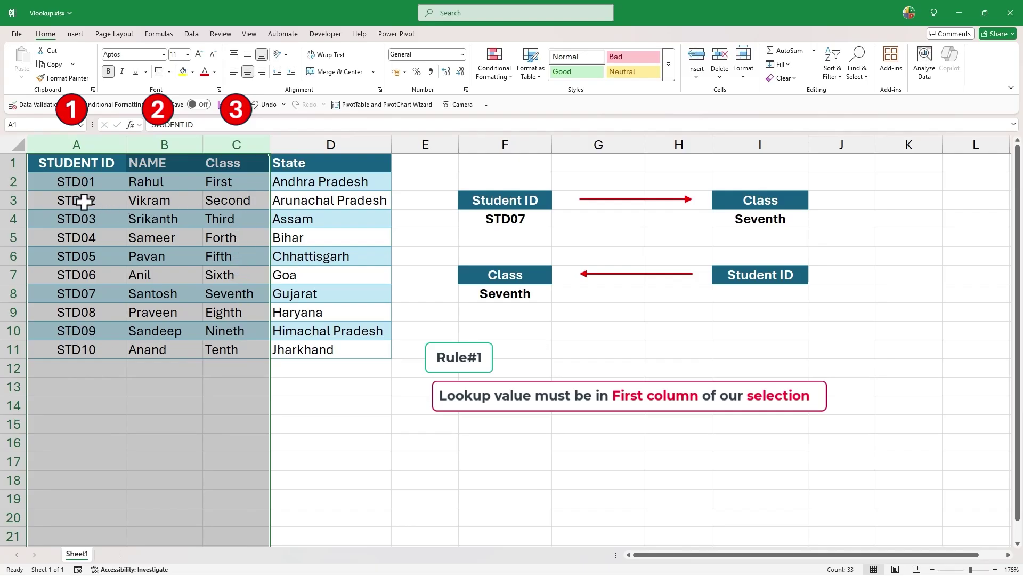
pyautogui.click(740, 292)
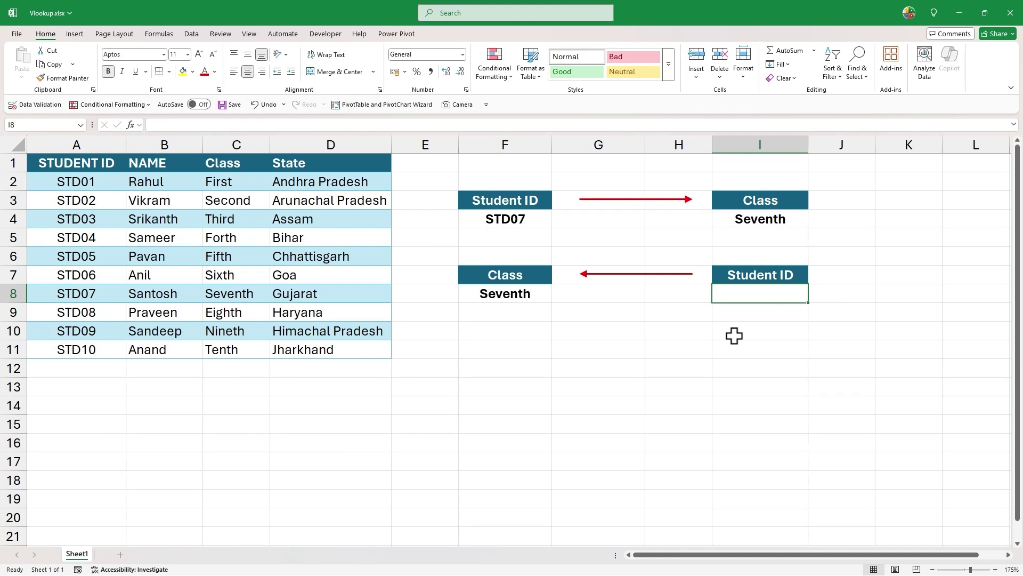
# Type =VLOOKUP(F8,CHOOSE({1,2},C1:C11,A1:A11)) into I8, pairing the Class and Student ID columns.
pyautogui.write('=vl')
pyautogui.press('Tab')
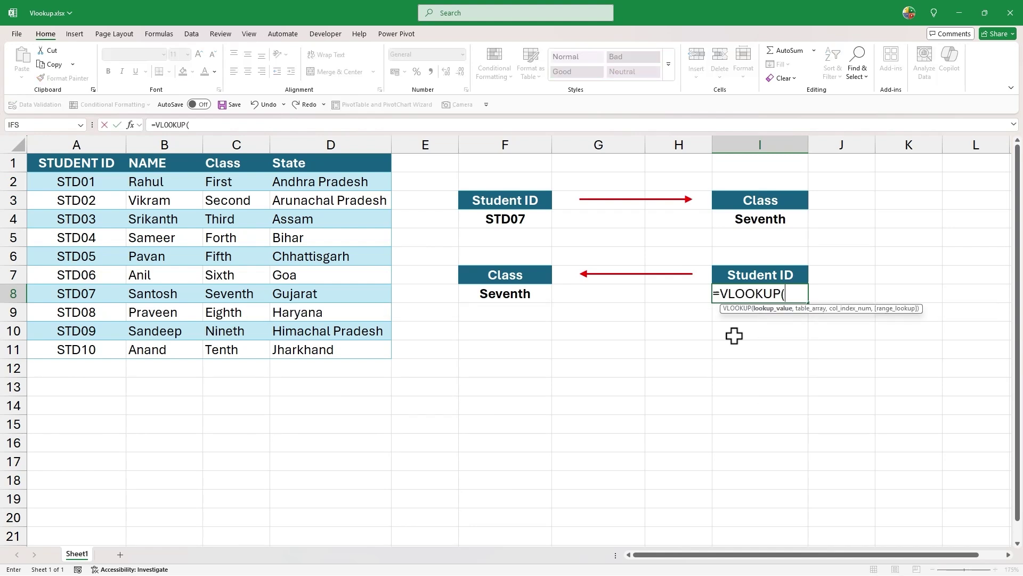
pyautogui.click(528, 294)
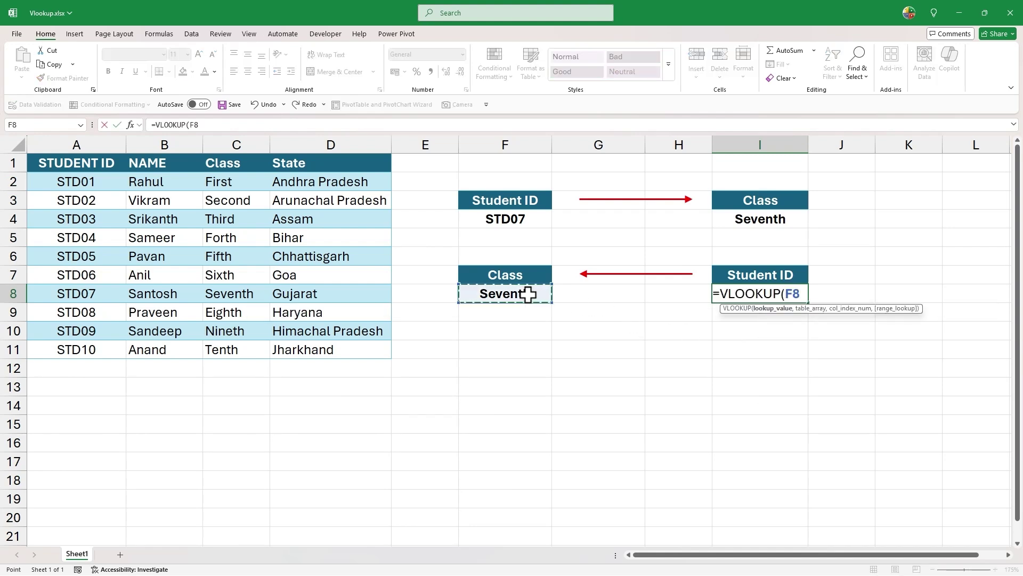
pyautogui.write(',')
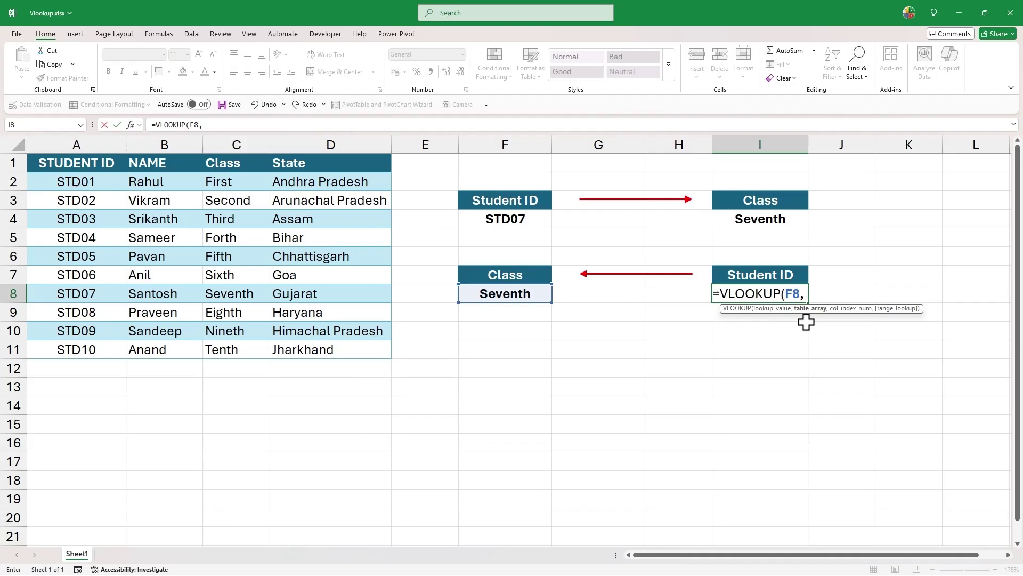
pyautogui.write('choo')
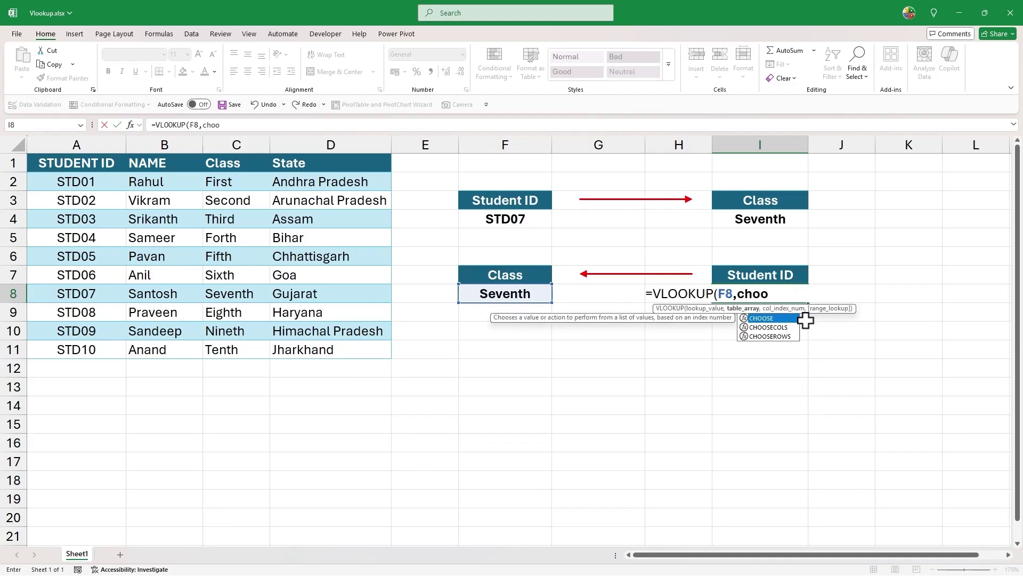
pyautogui.press('Tab')
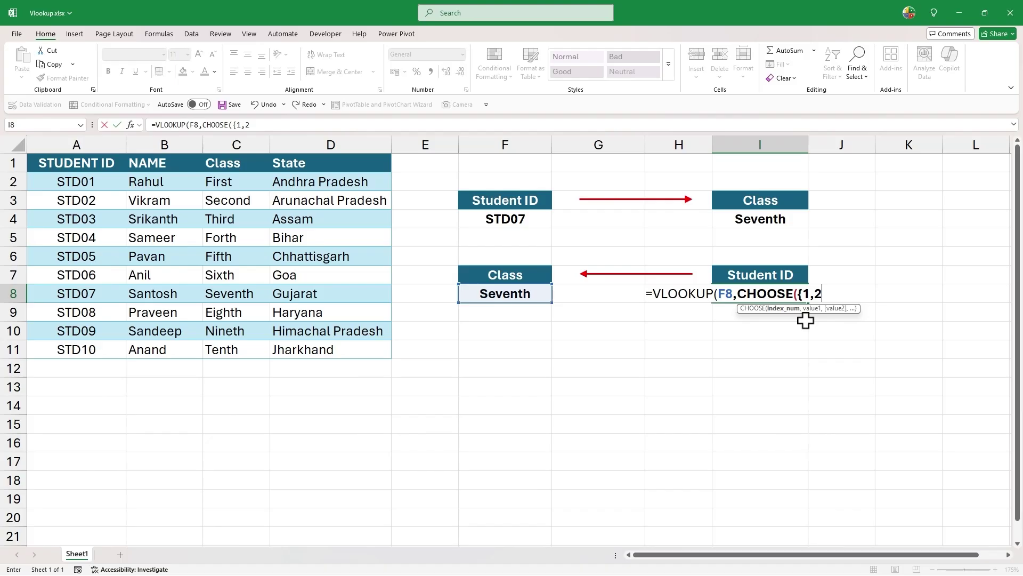
pyautogui.write('{1,2},')
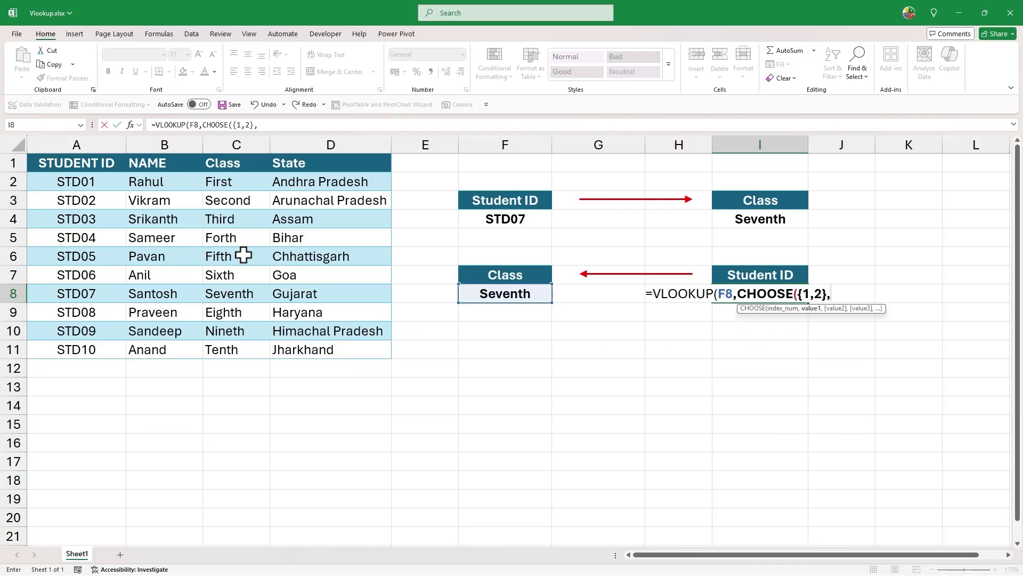
pyautogui.moveTo(222, 163); pyautogui.dragTo(224, 346)
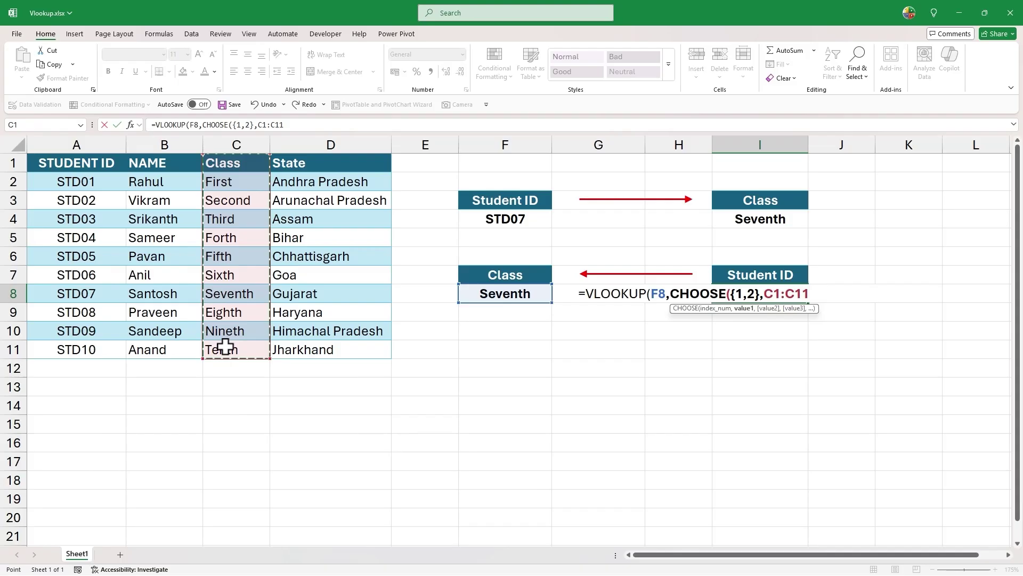
pyautogui.write(',')
pyautogui.moveTo(82, 162); pyautogui.dragTo(69, 342)
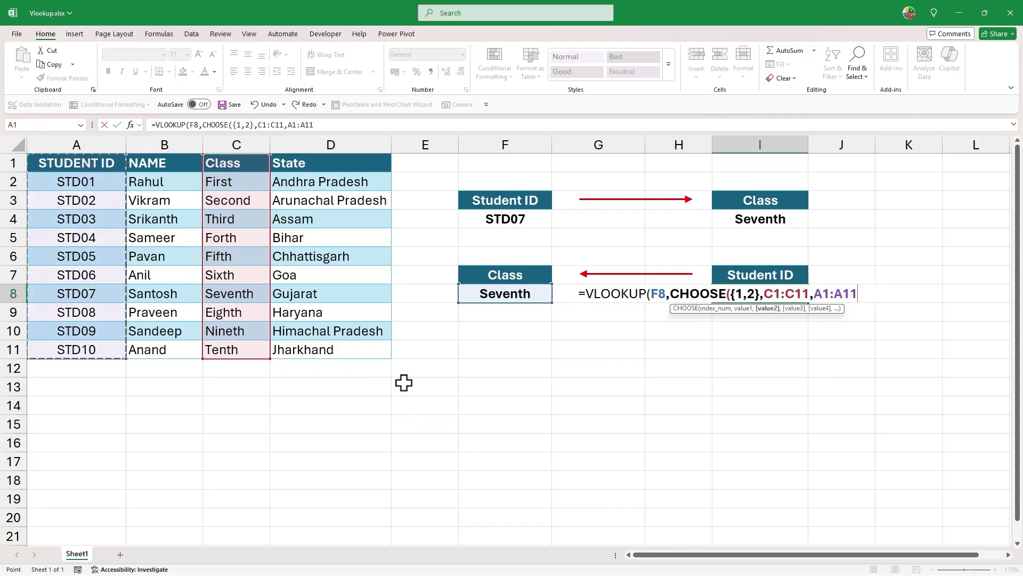
pyautogui.write(')')
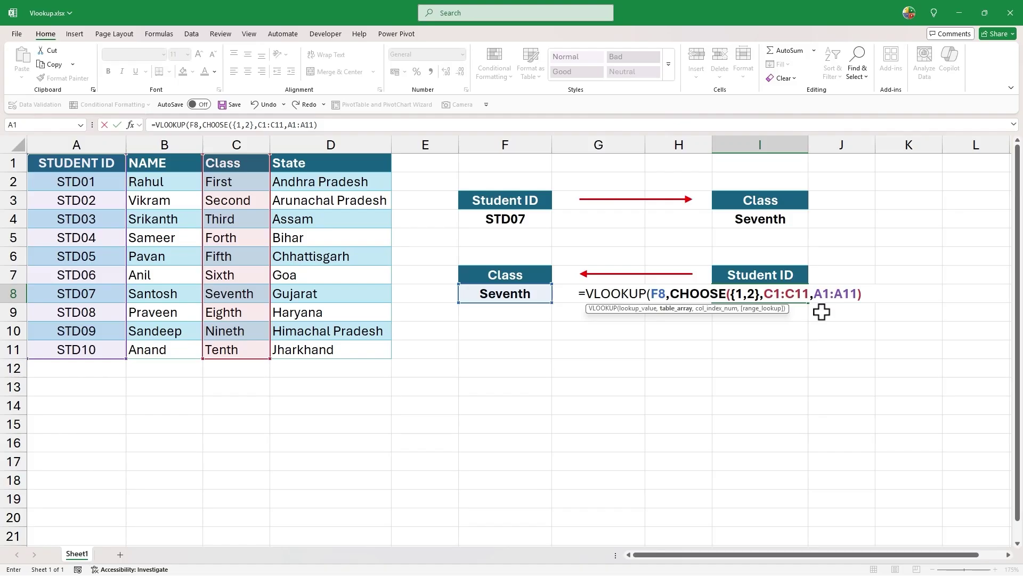
# Finish the formula with ,2,FALSE) and commit it so I8 returns STD07, then recheck I8.
pyautogui.write(',')
pyautogui.write('2,')
pyautogui.press('Down')
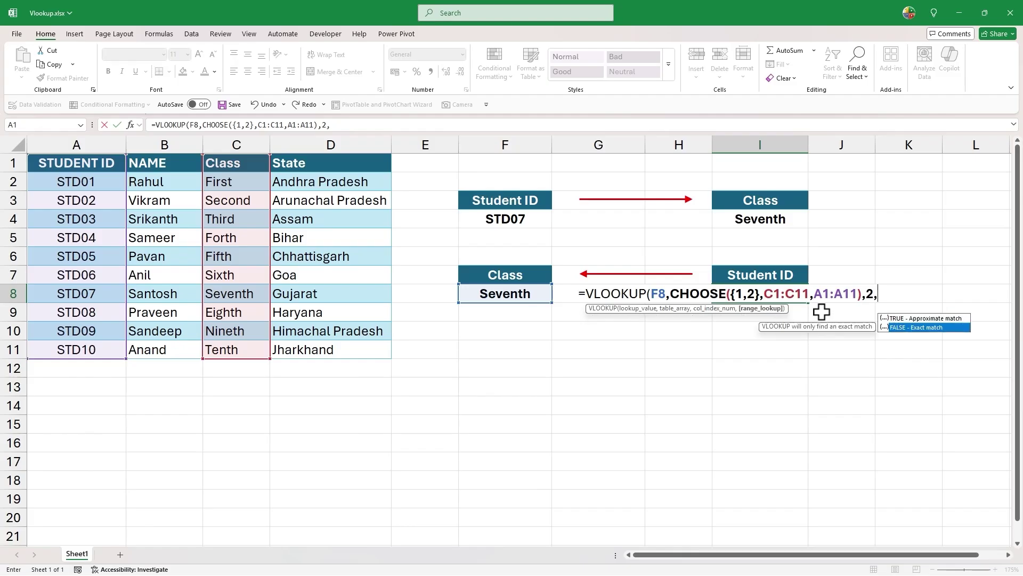
pyautogui.press('Tab')
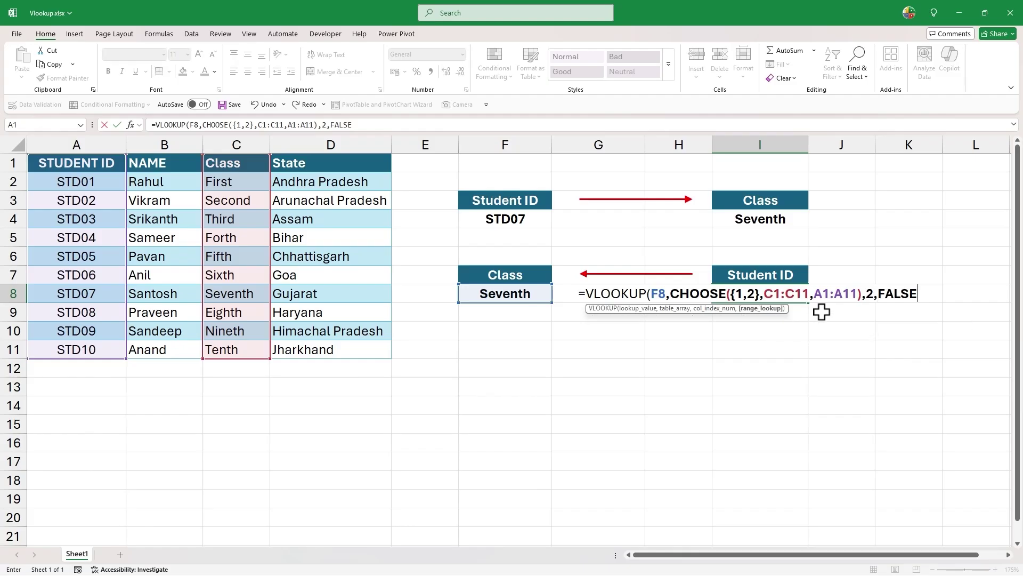
pyautogui.write(')')
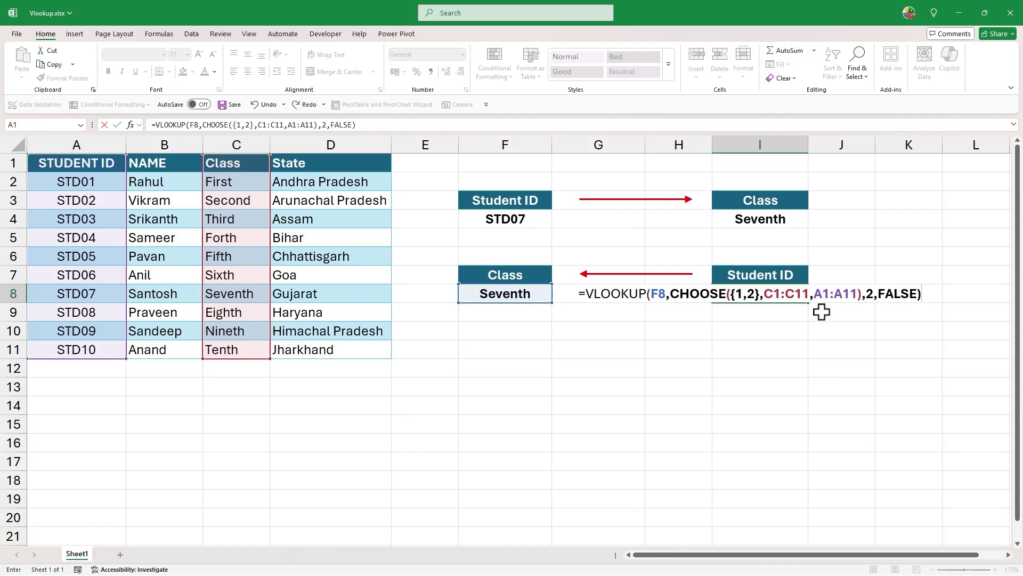
pyautogui.press('Return')
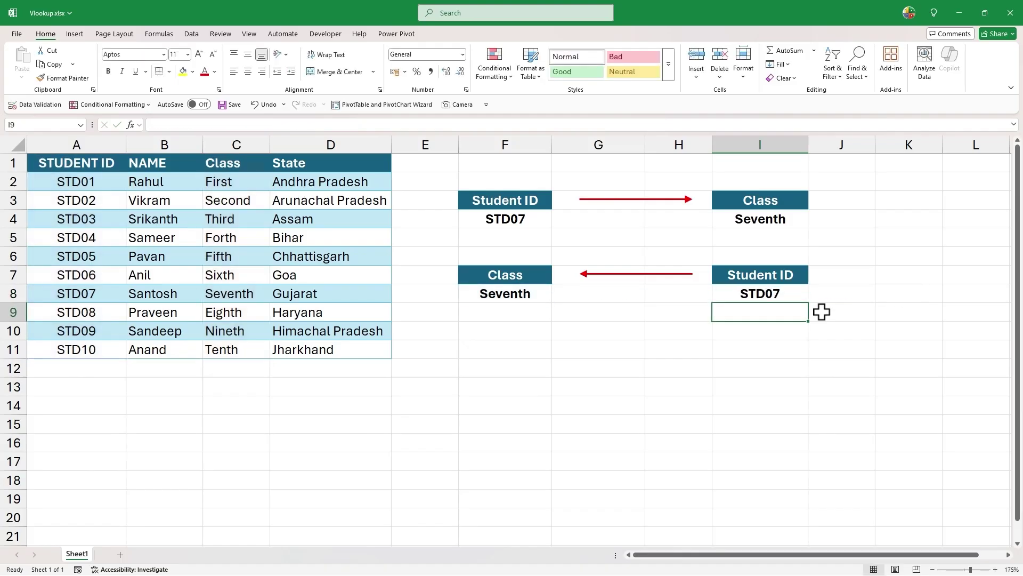
pyautogui.click(773, 300)
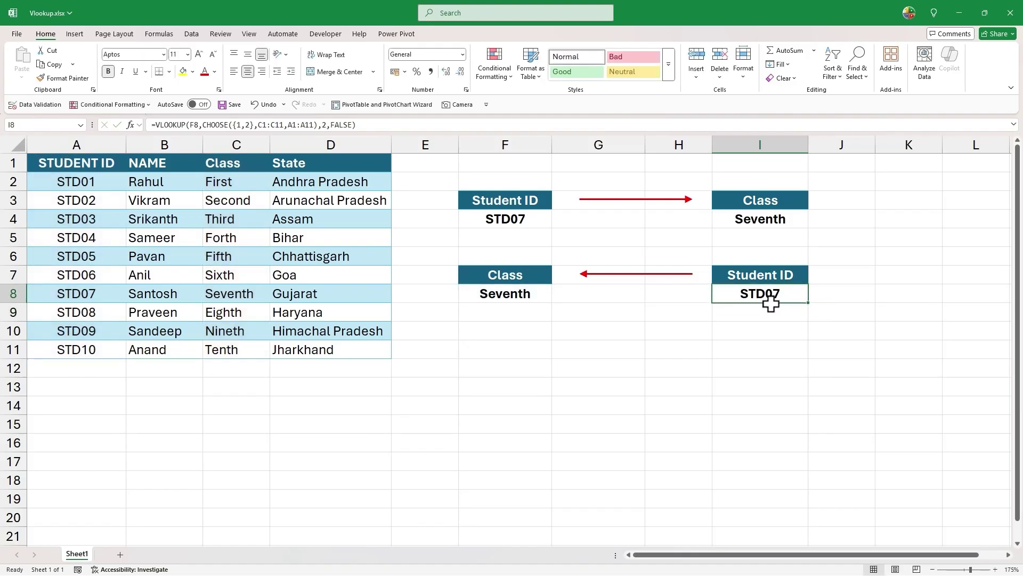